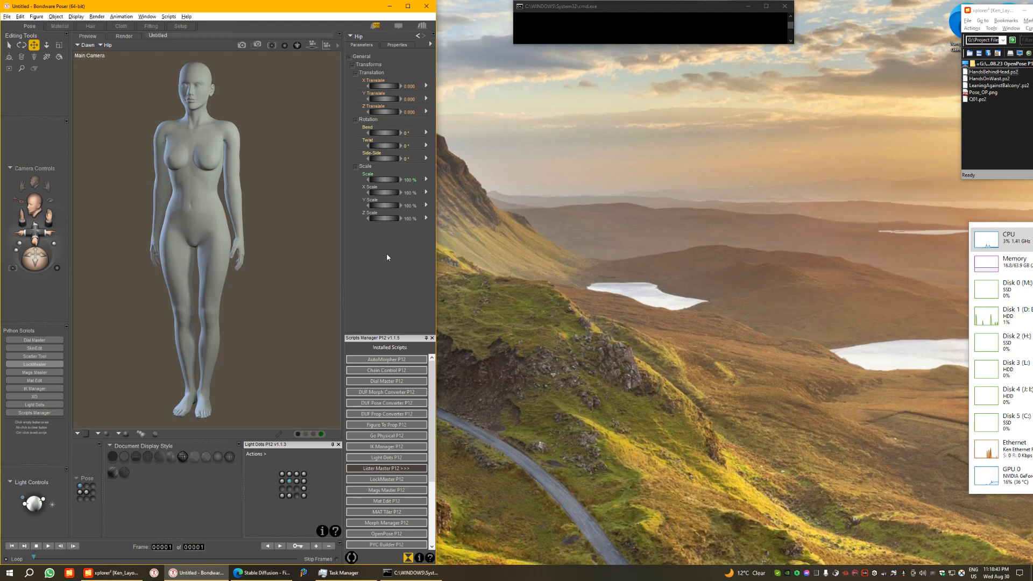
Launch the OpenPose P12 script and place its window beside the Poser window.
left_click(387, 534)
left_click(505, 60)
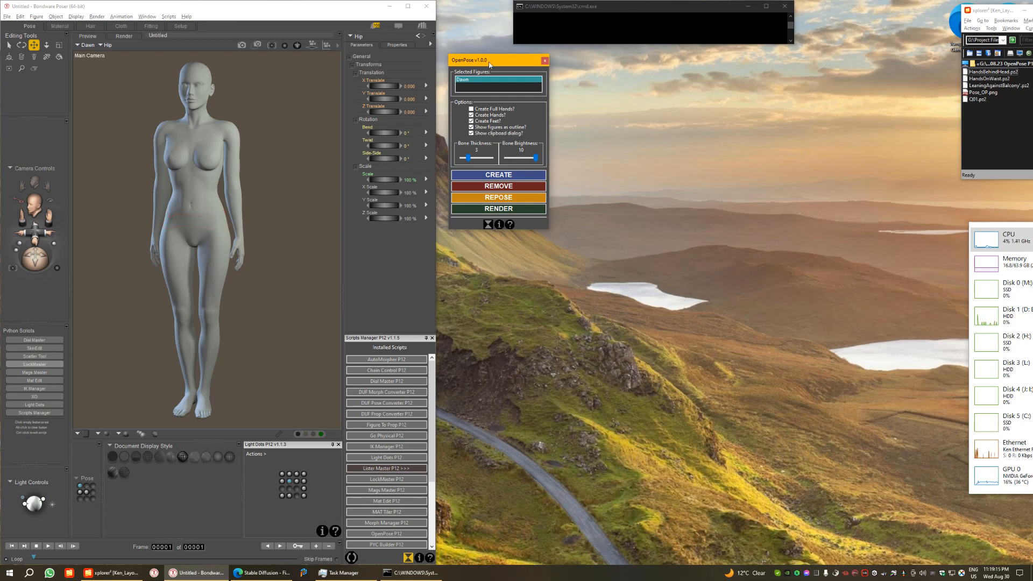
left_click_drag(488, 62, 486, 62)
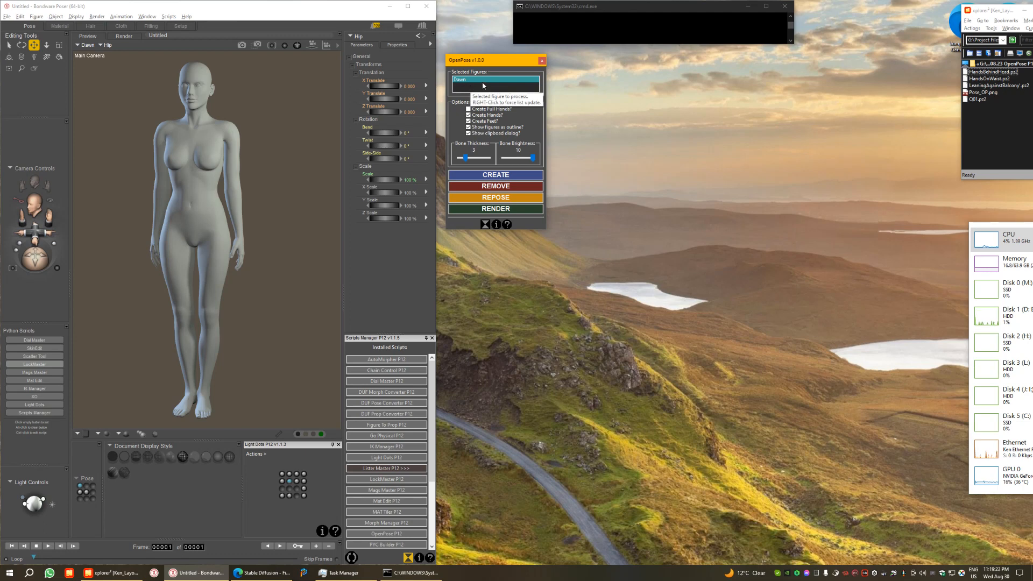
Move the Dawn figure aside, duplicate it, and offset the copy along X by about 1.
left_click_drag(190, 231, 151, 220)
right_click(151, 221)
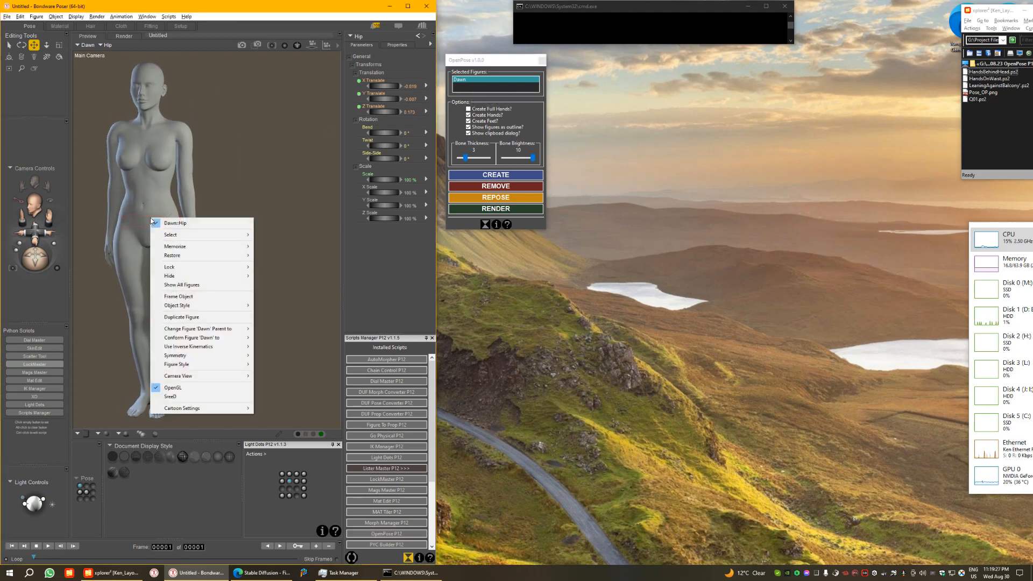
left_click(182, 317)
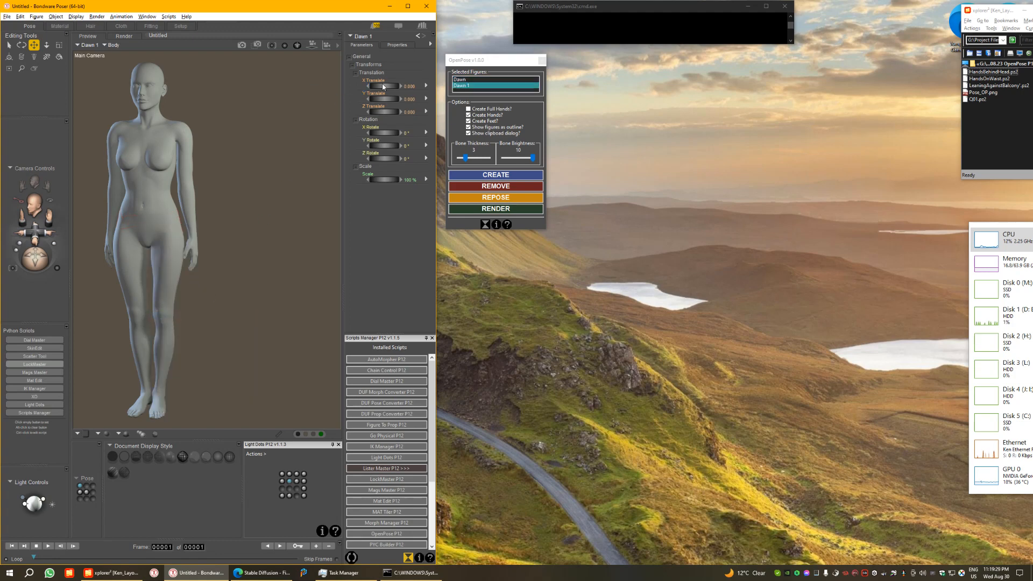
left_click_drag(385, 86, 428, 86)
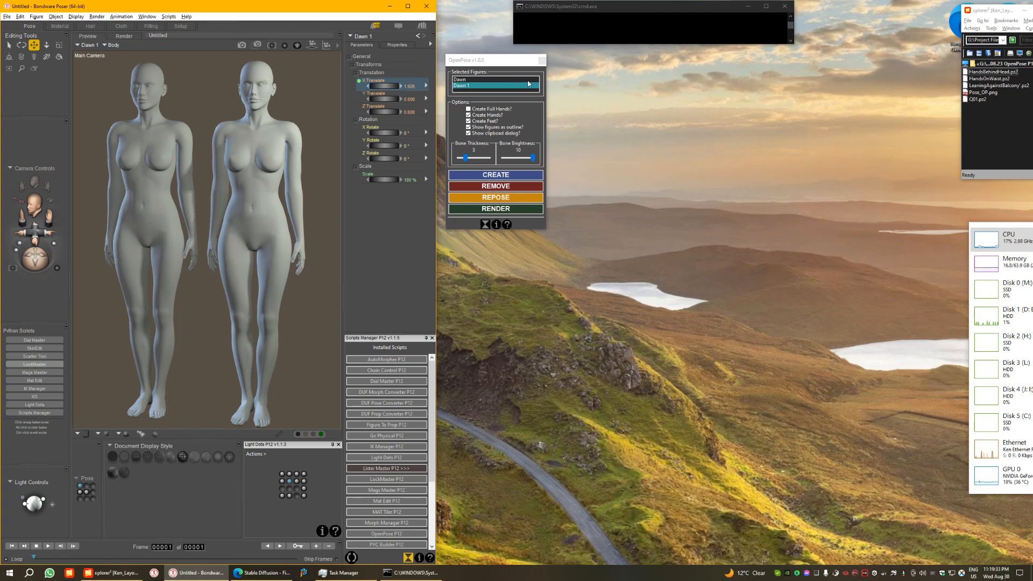
Switch the active figure between Dawn and Dawn 1 from the OpenPose figure list and from the scene.
left_click(477, 81)
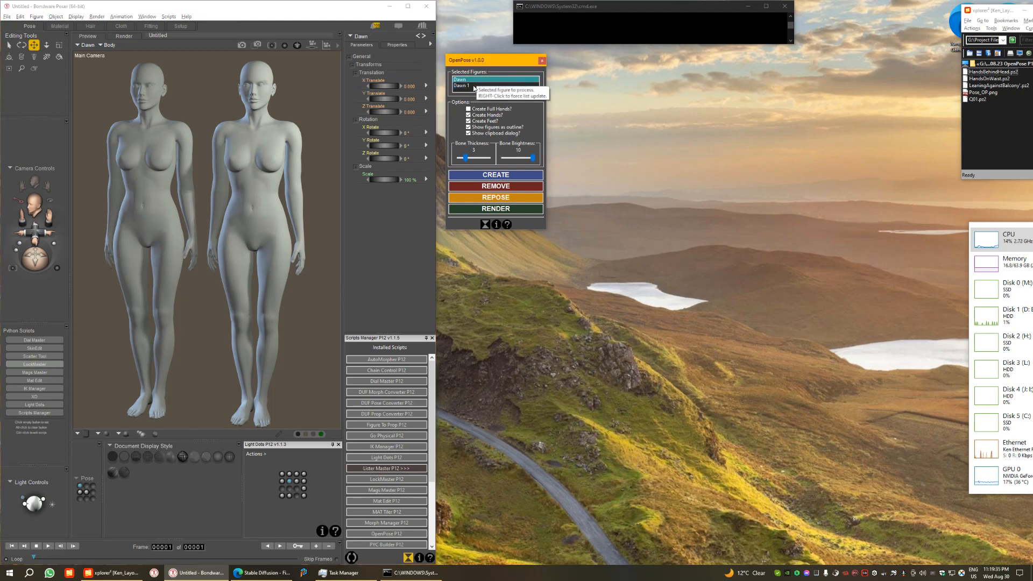
left_click(455, 86)
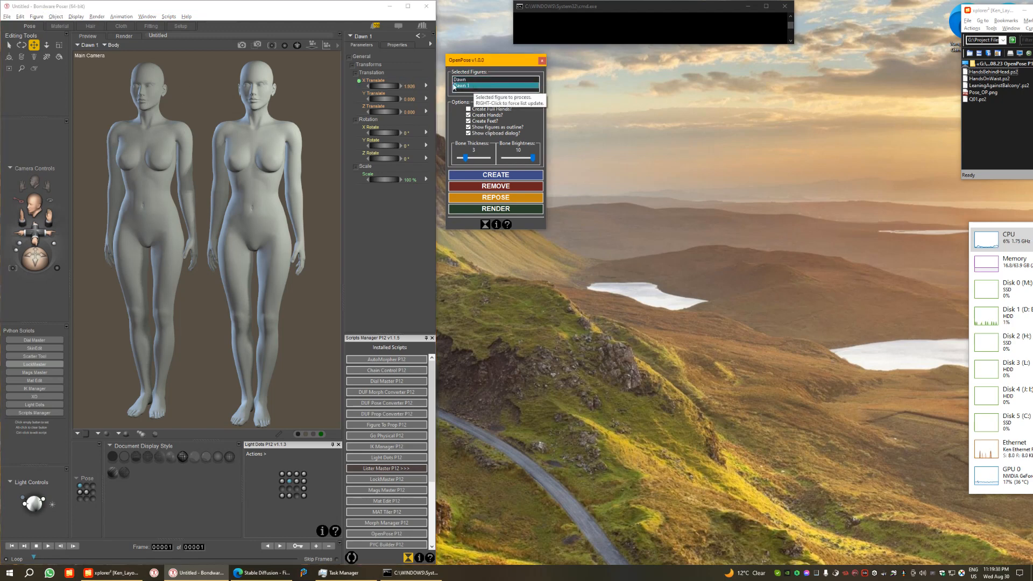
left_click(280, 133)
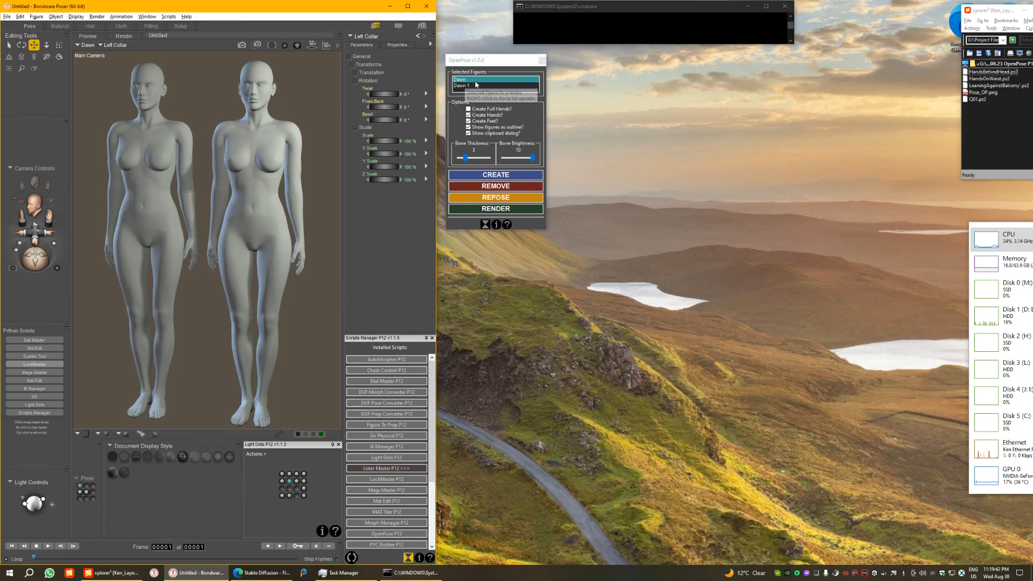
Delete the duplicate figure and restore Dawn to its original position.
left_click(262, 149)
key("Delete")
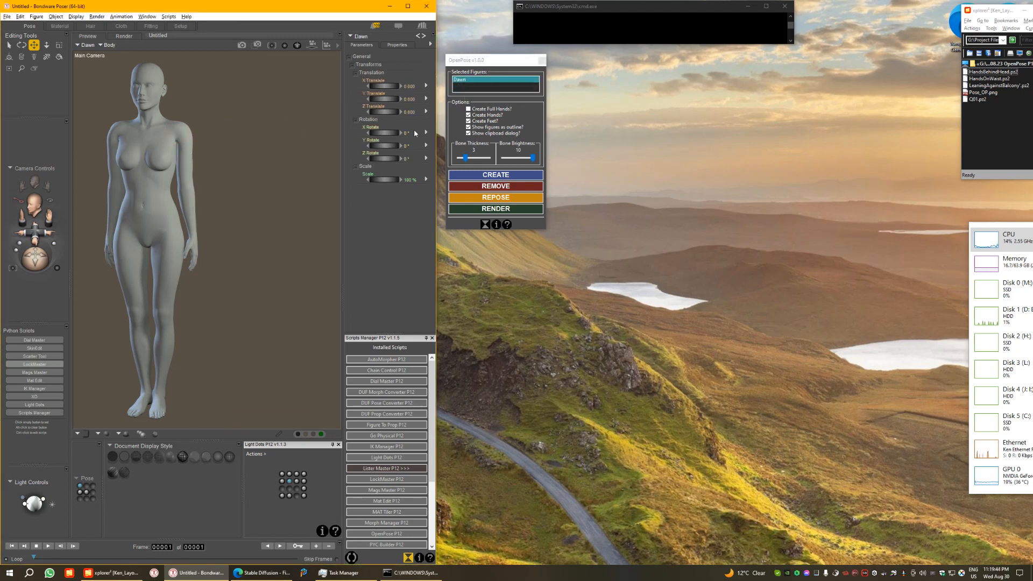
left_click(153, 223)
key("ctrl+e")
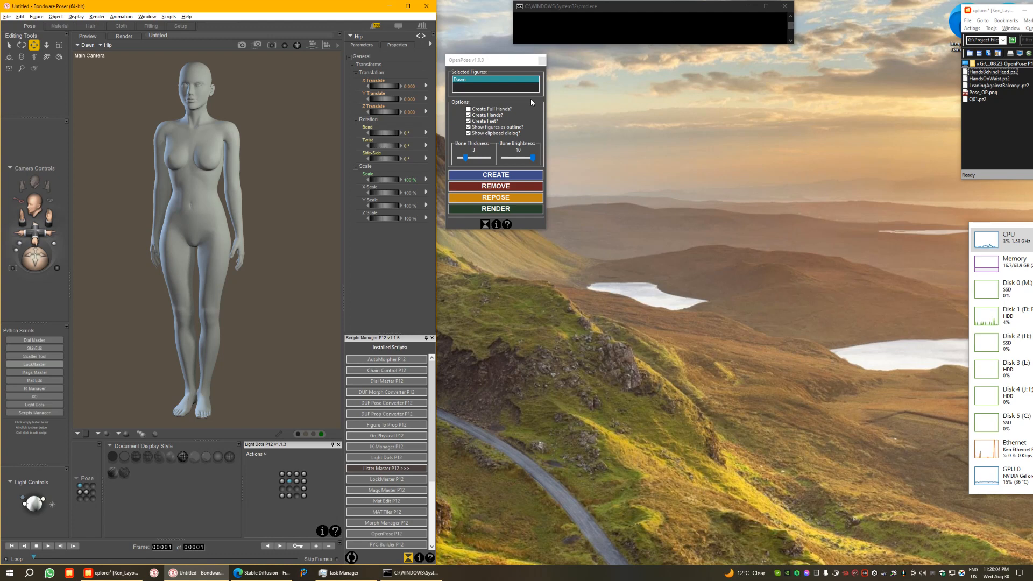
Apply the HandsBehindHead pose file to Dawn and, after checking both forearms, disable Create Hands in the OpenPose options.
left_click_drag(995, 75, 239, 290)
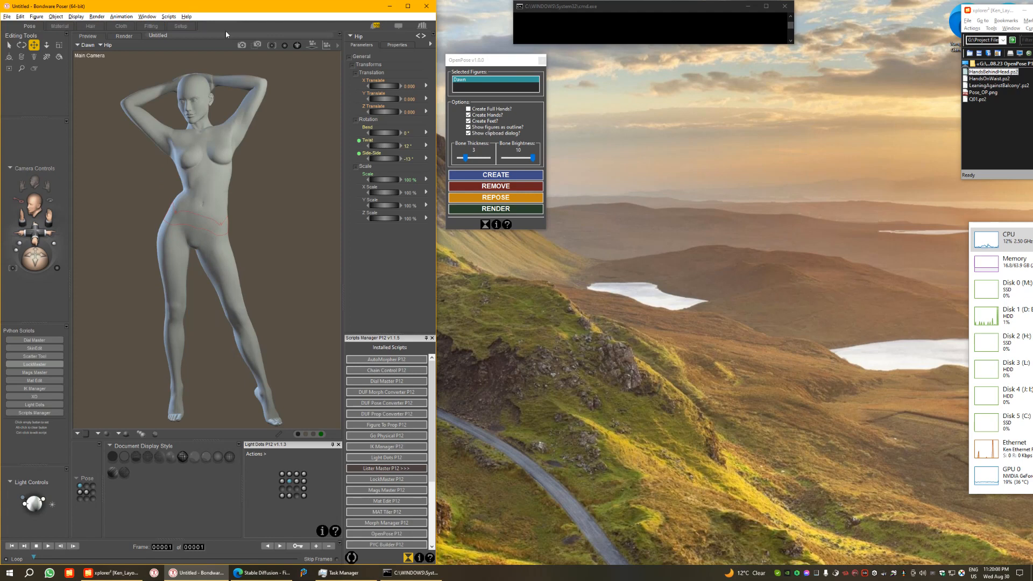
left_click(22, 46)
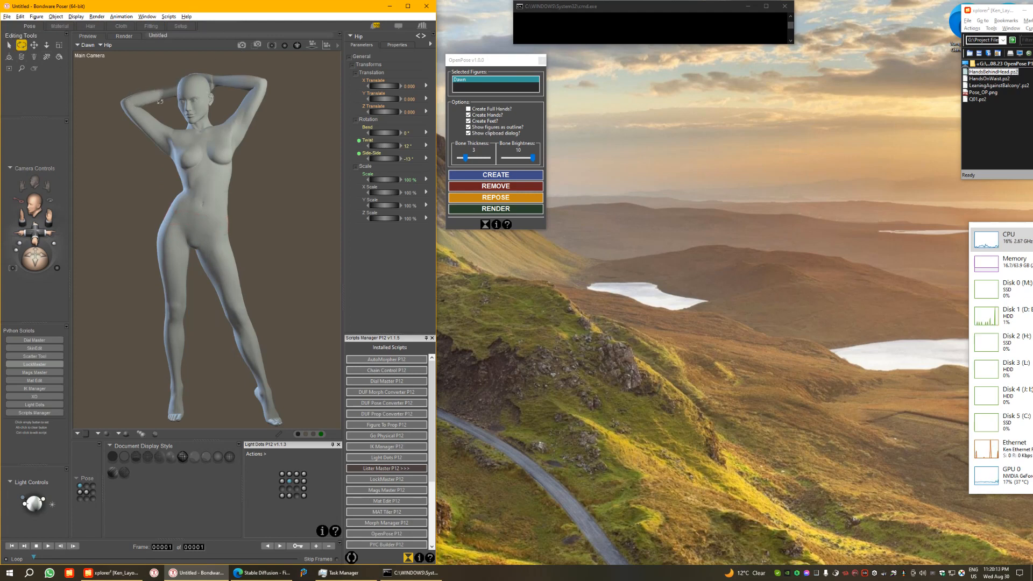
left_click(141, 98)
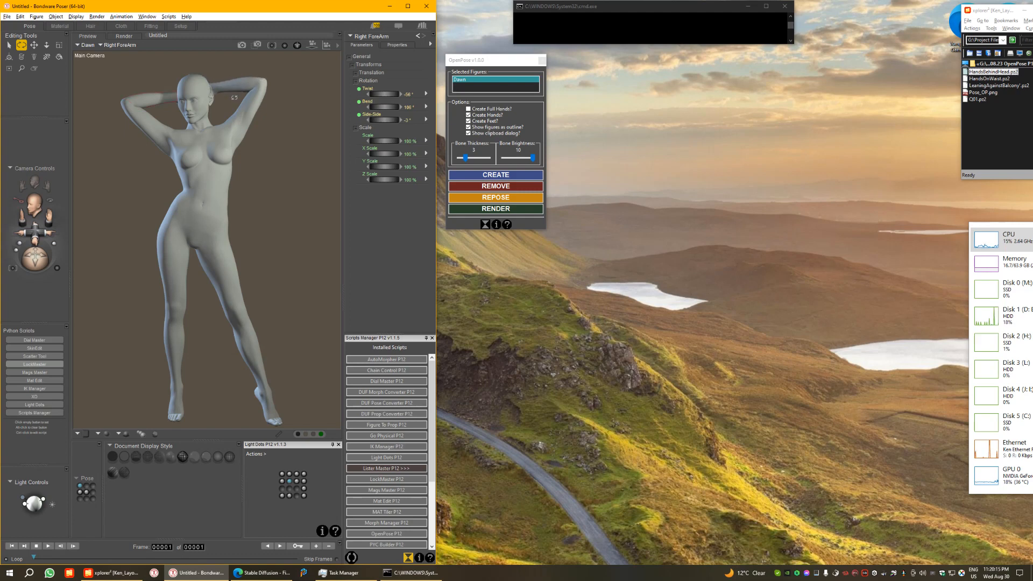
left_click(263, 100)
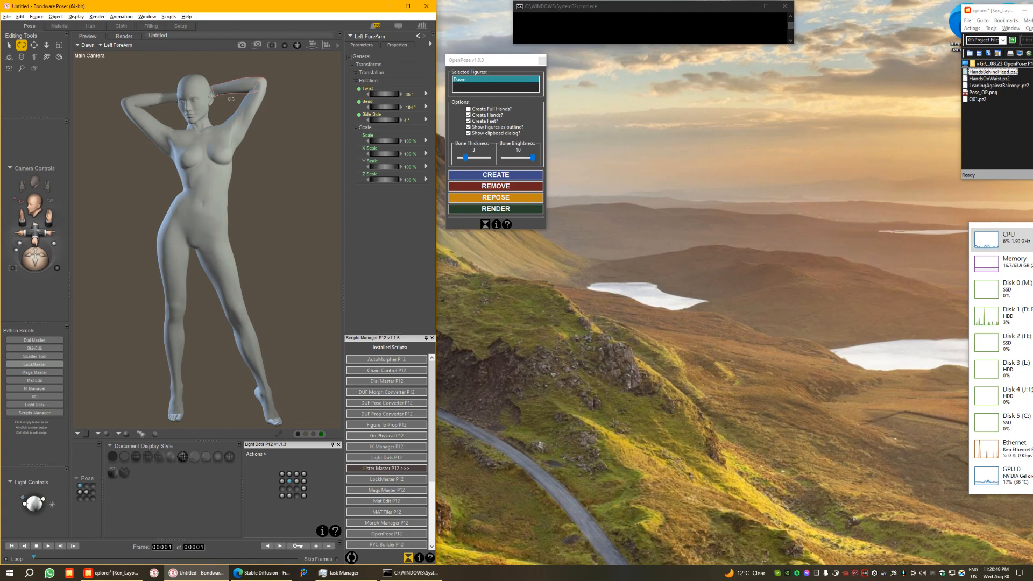
left_click(489, 115)
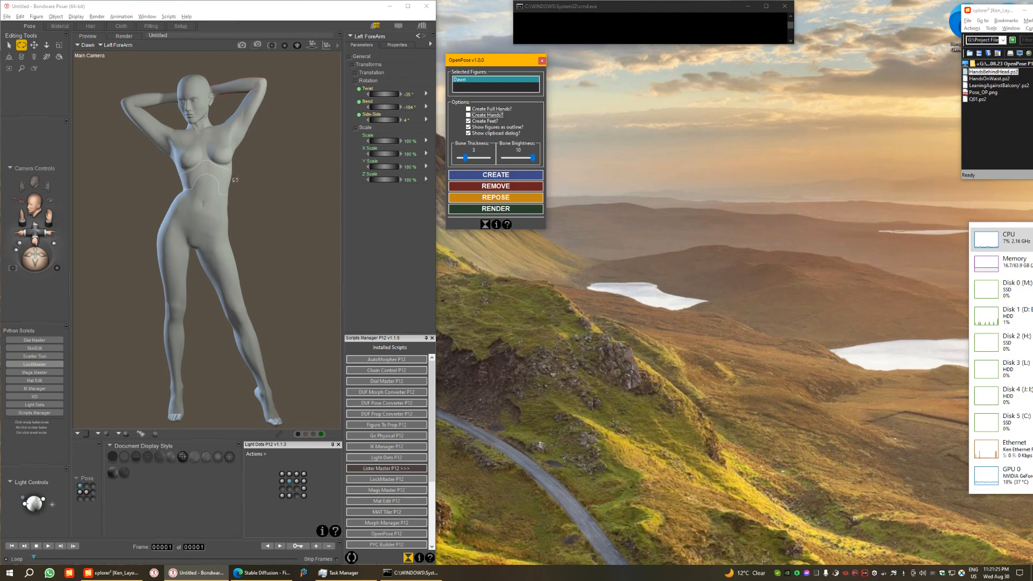
Set the render dimensions to an exact resolution of 1024 by 1536 pixels.
left_click(404, 235)
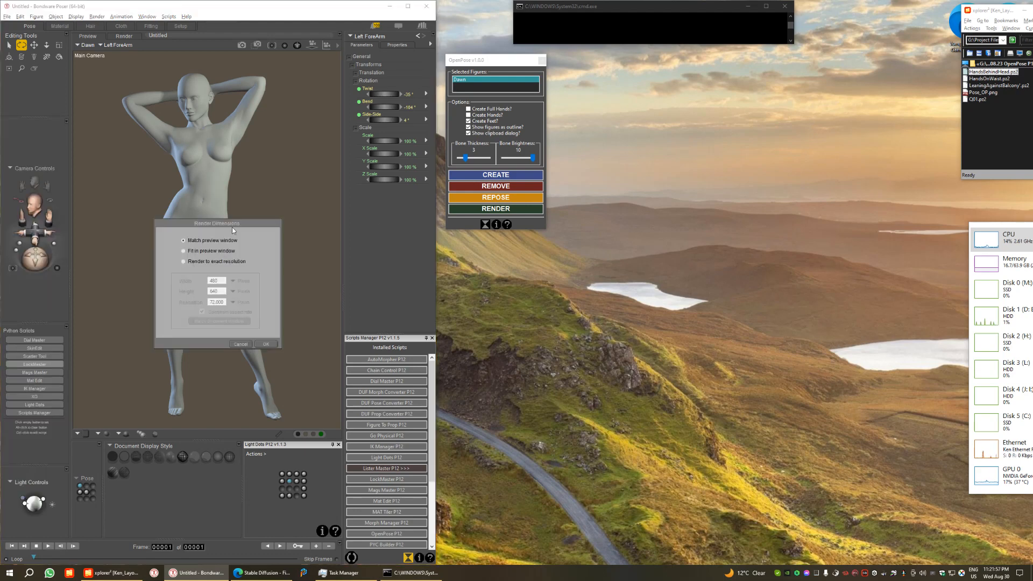
left_click(200, 262)
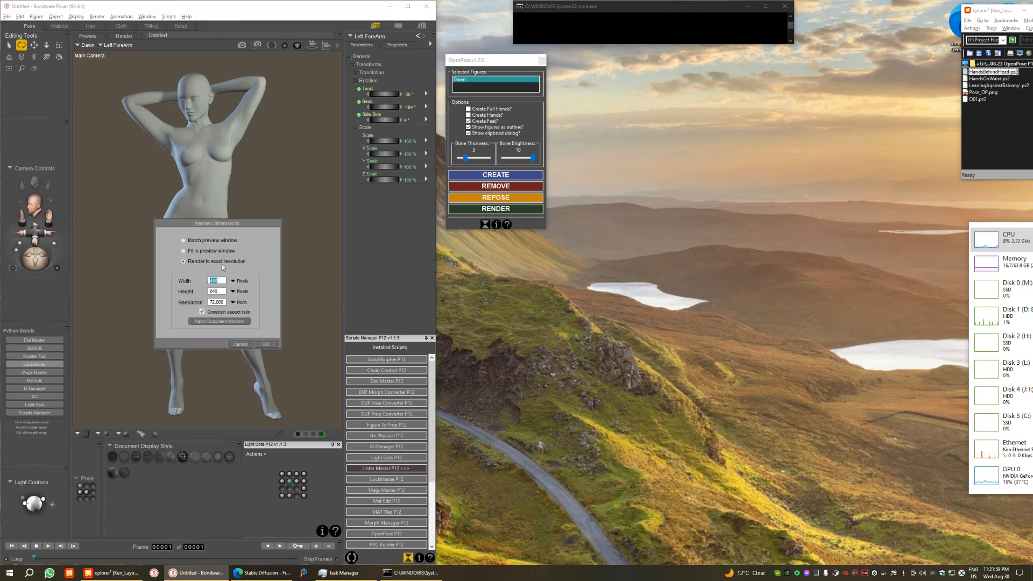
left_click(202, 311)
type("512")
key("Tab")
type("768")
left_click_drag(222, 281, 155, 280)
type("1024")
key("Return")
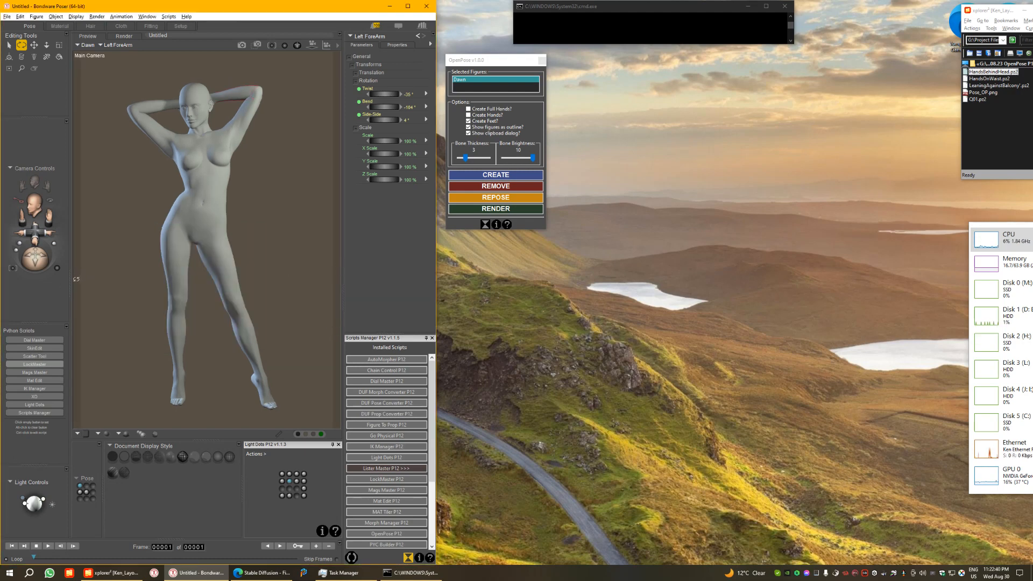
Narrow the Poser window around the full figure and create Dawn's OpenPose skeleton with feet but without hands.
left_click_drag(435, 283, 421, 283)
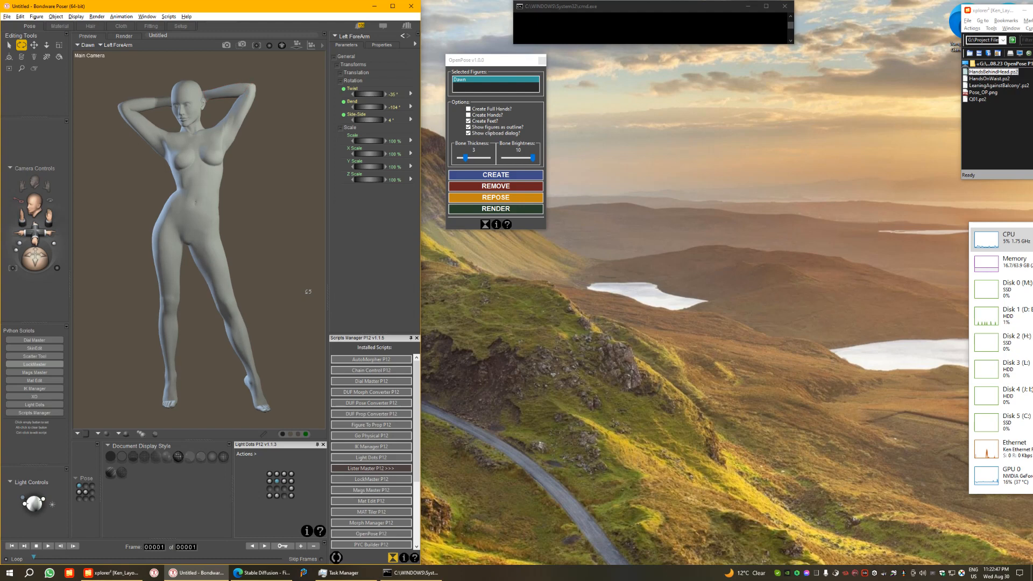
scroll(308, 291, "up", 3)
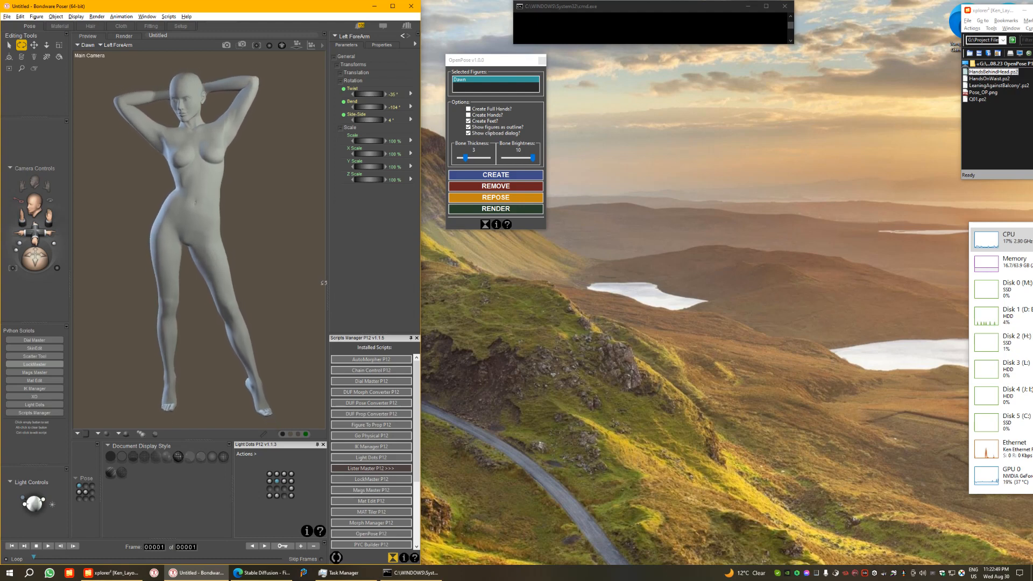
scroll(323, 282, "down", 2)
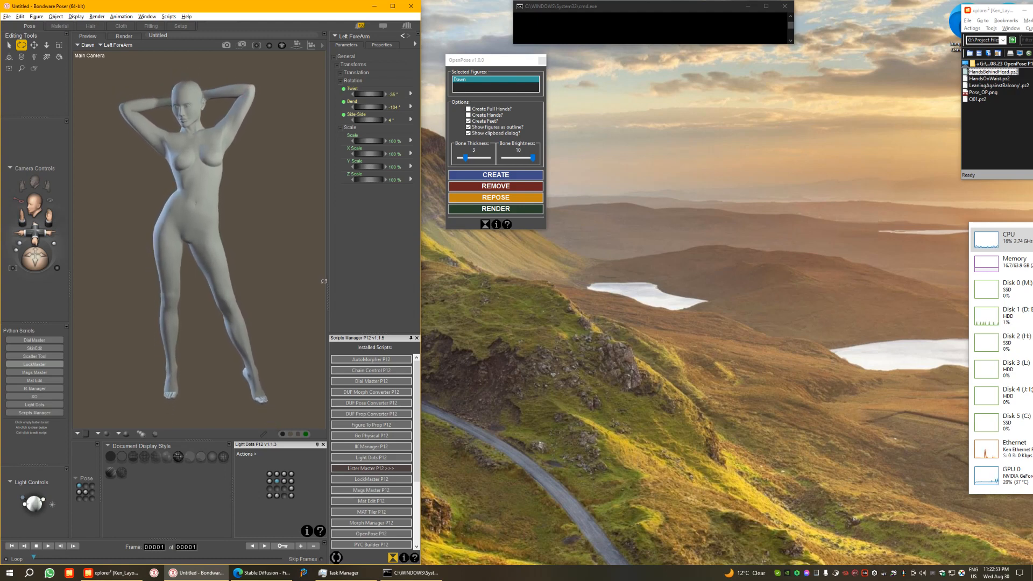
scroll(324, 282, "up", 1)
scroll(285, 362, "up", 2)
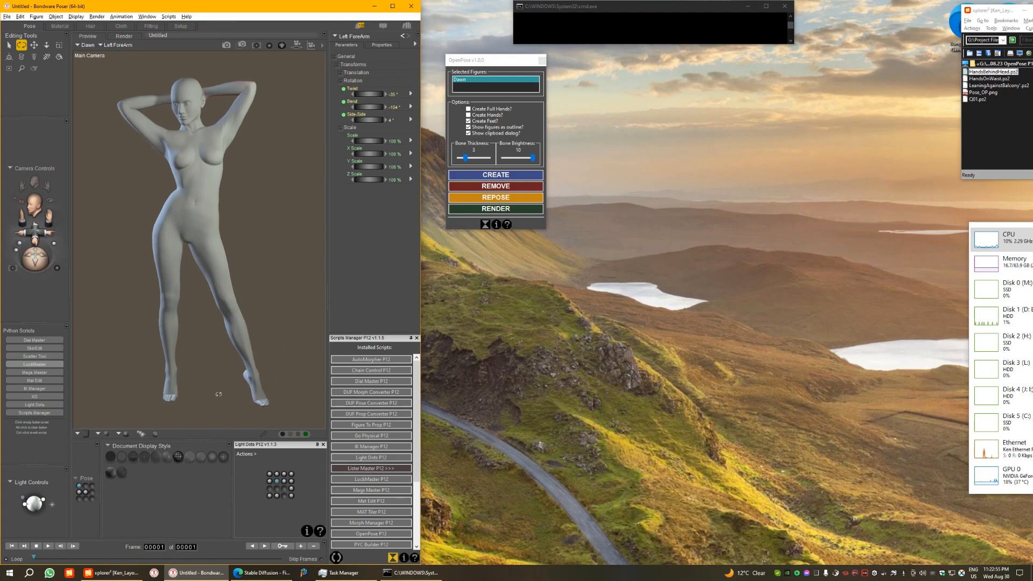
middle_click_drag(195, 198, 195, 199)
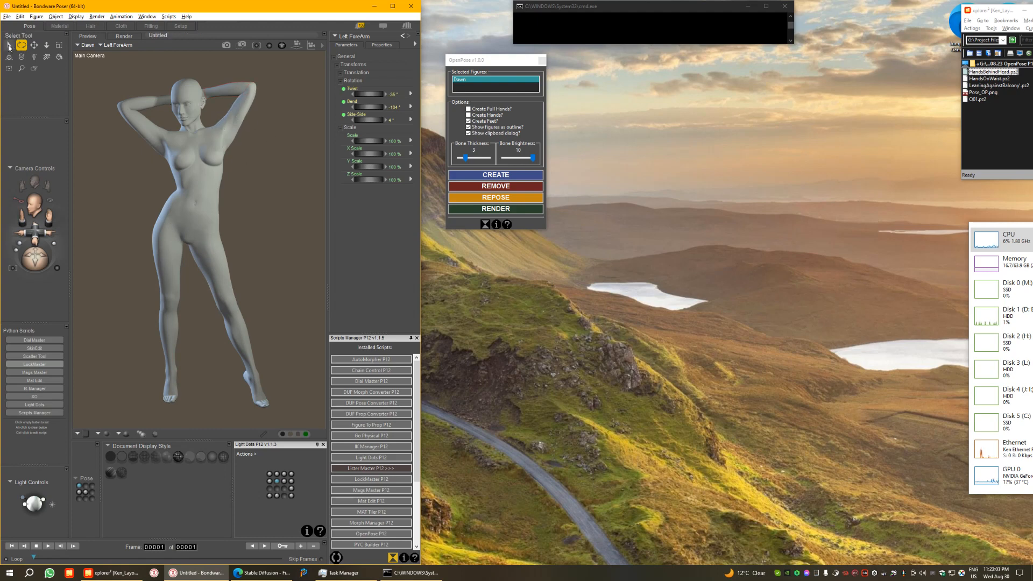
left_click(526, 176)
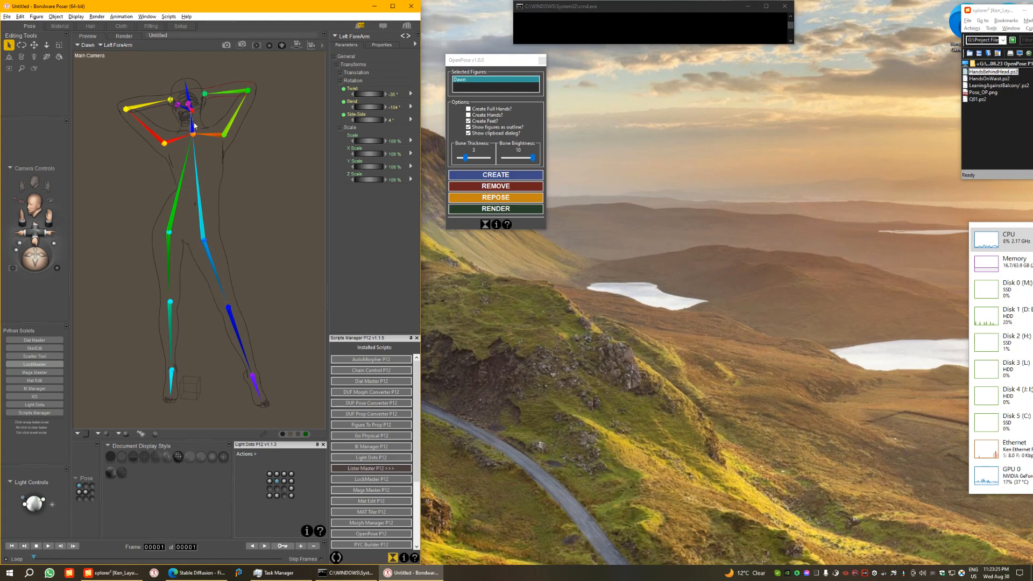
Toggle Show figures as outline off and on to compare the solid figure with the outlined skeleton view.
left_click(483, 129)
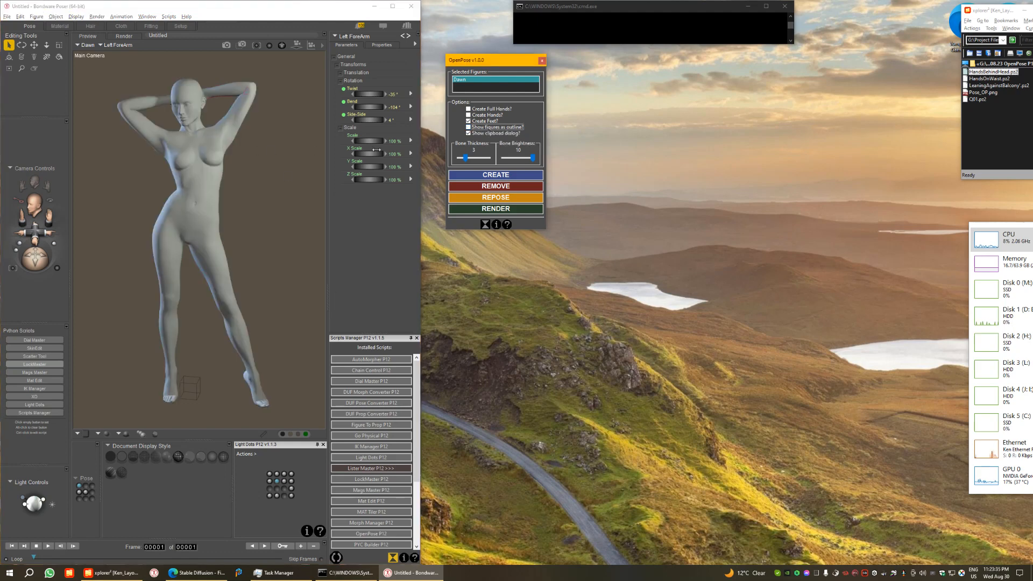
left_click(491, 130)
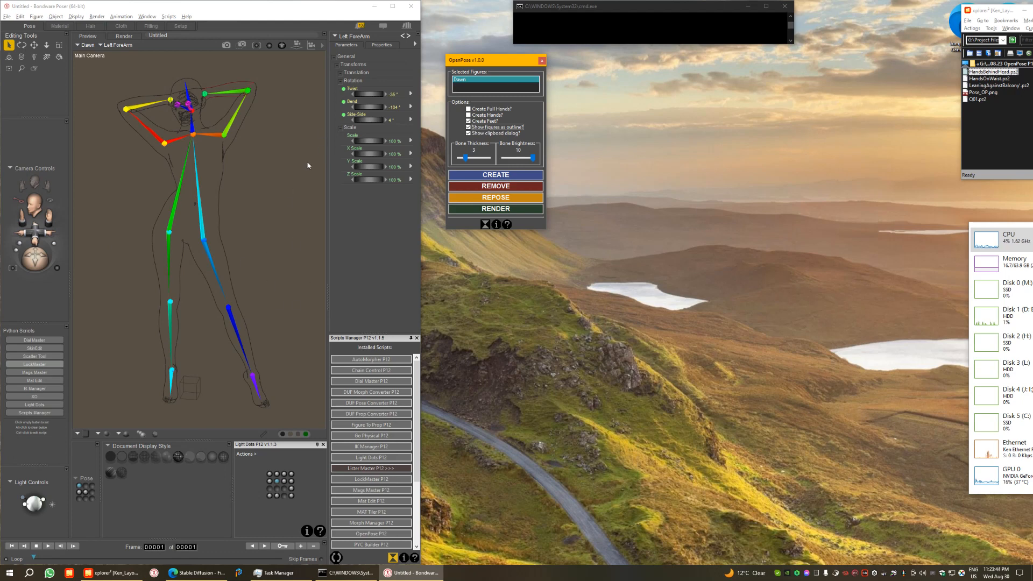
left_click(481, 128)
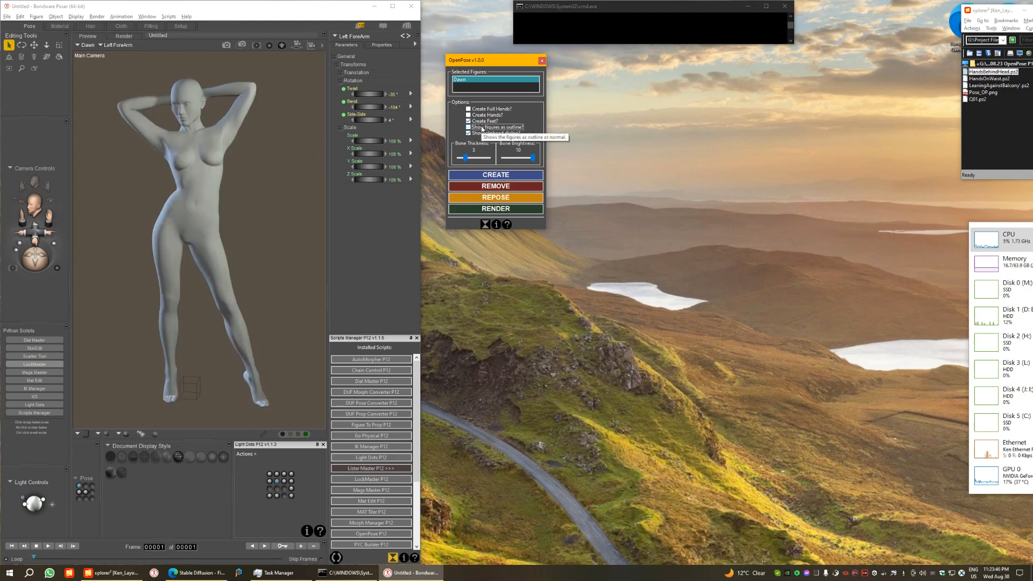
left_click(482, 128)
left_click(481, 129)
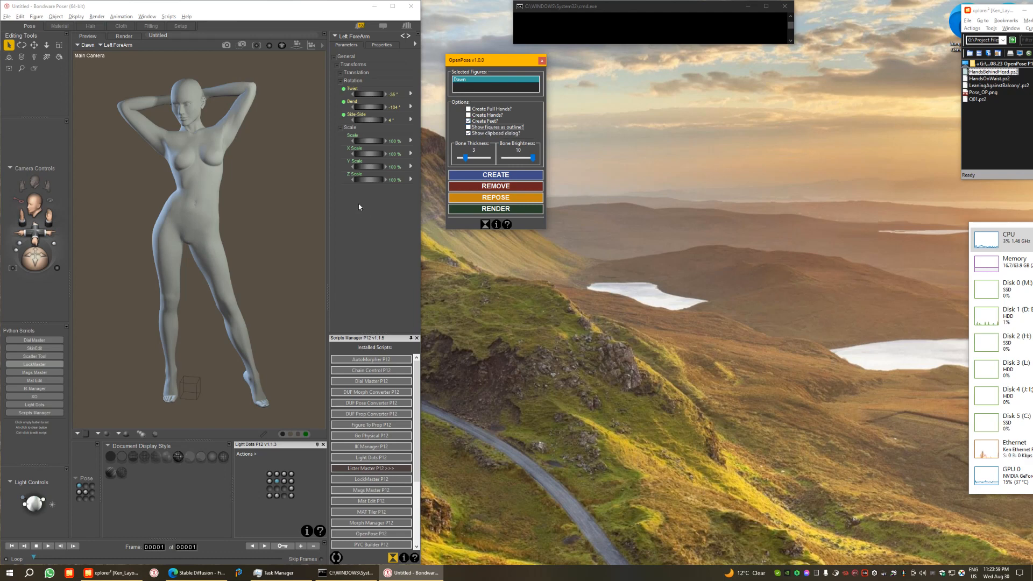
left_click(505, 125)
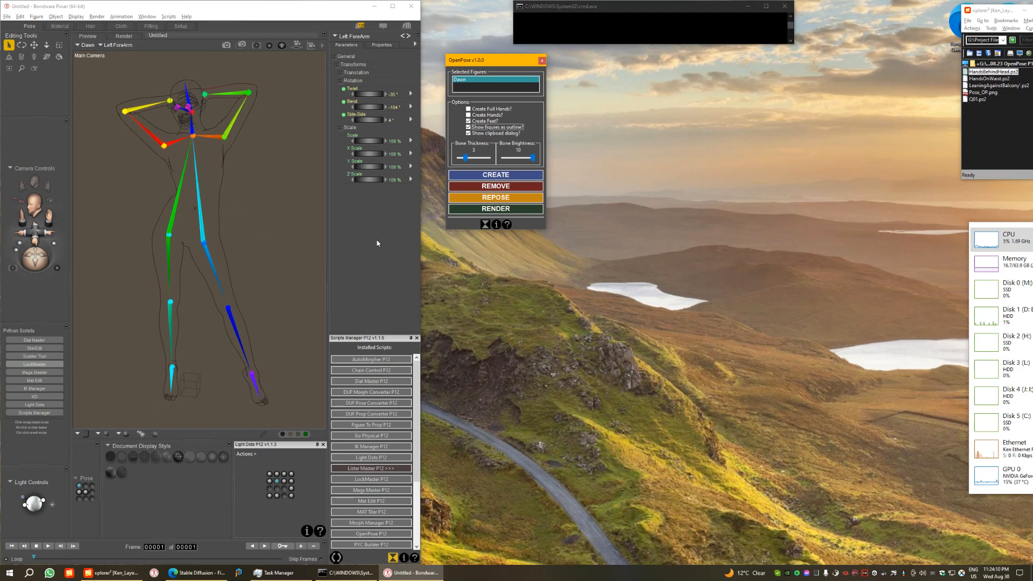
Render the OpenPose skeleton to the clipboard and dismiss the confirmation.
left_click(504, 211)
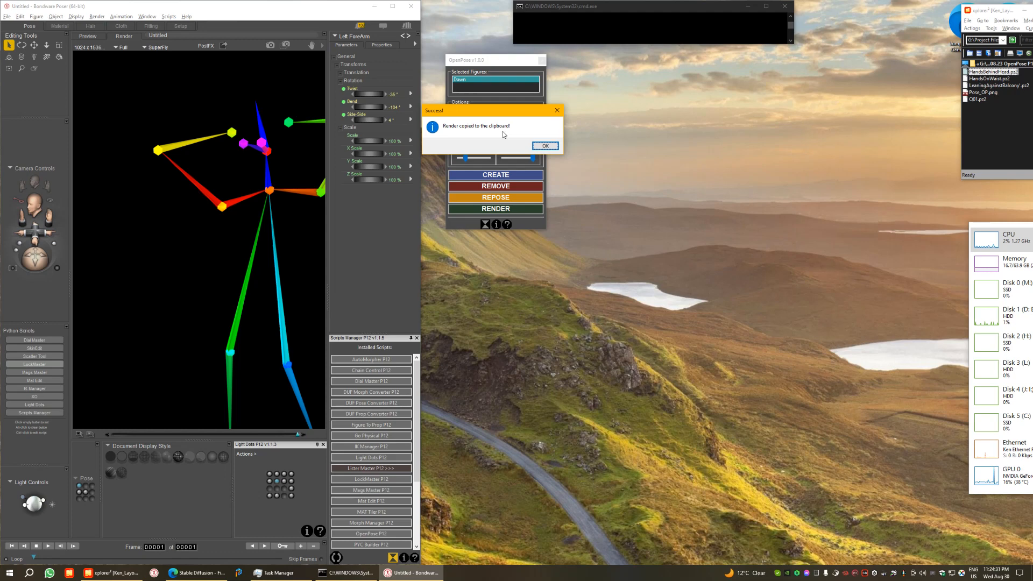
left_click_drag(483, 111, 503, 123)
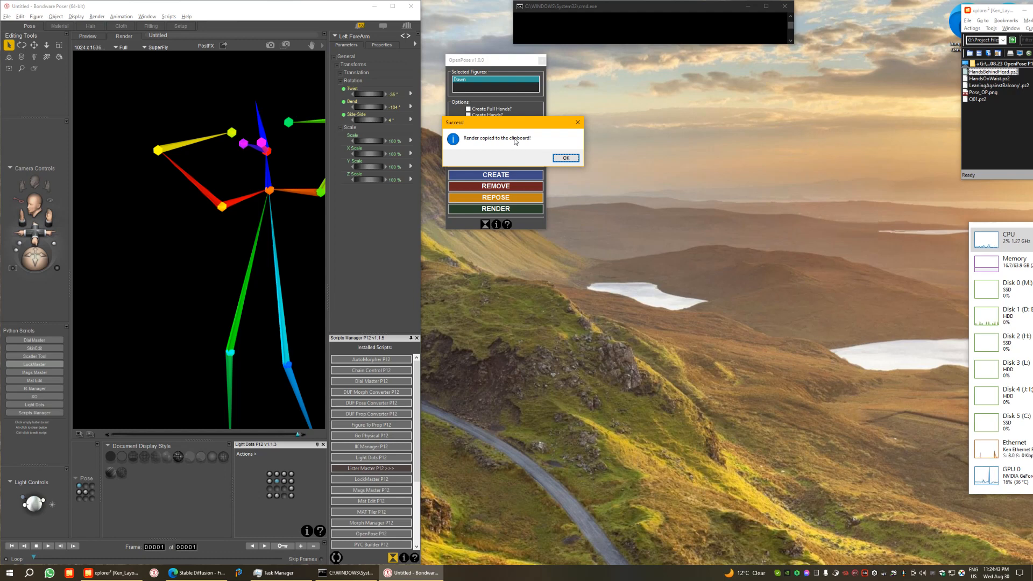
left_click(565, 158)
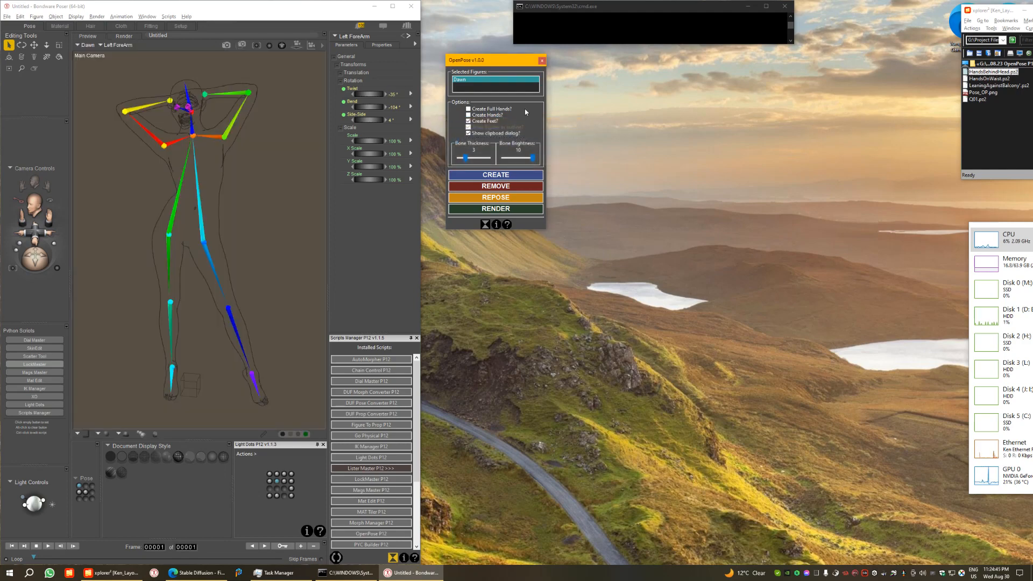
Disable the clipboard confirmation dialog in the OpenPose options and render the skeleton again.
left_click(468, 134)
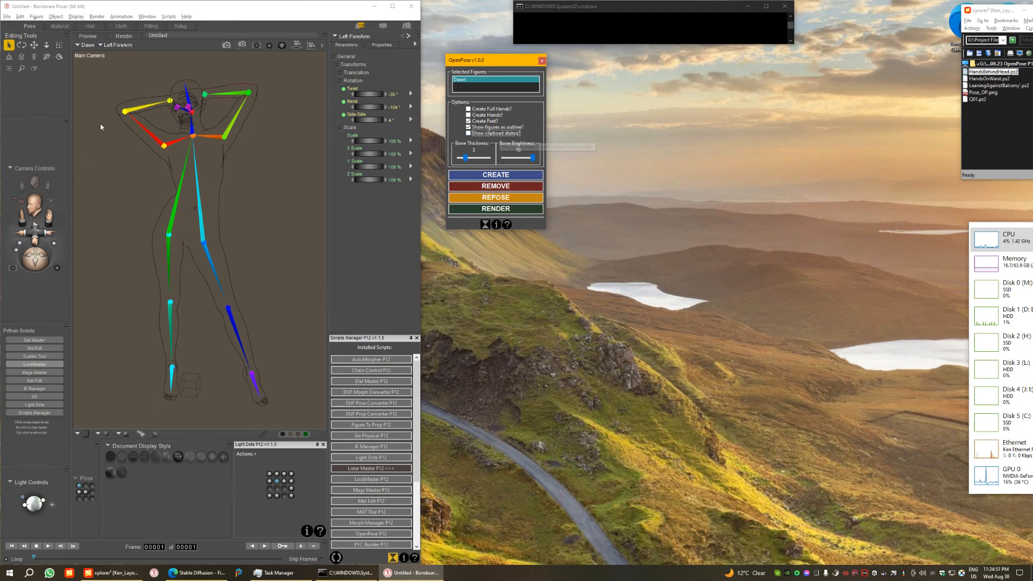
left_click(496, 209)
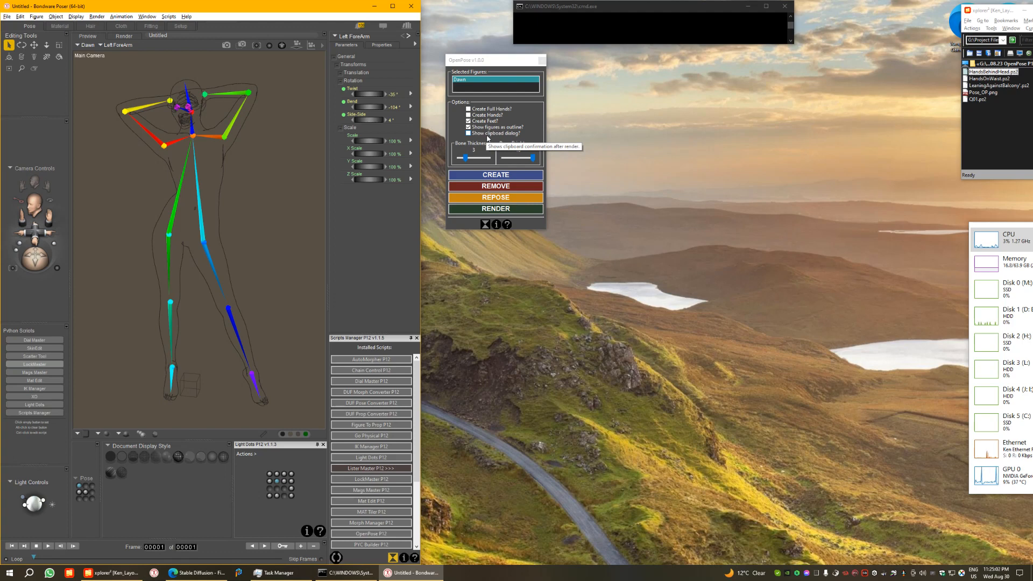
left_click(489, 222)
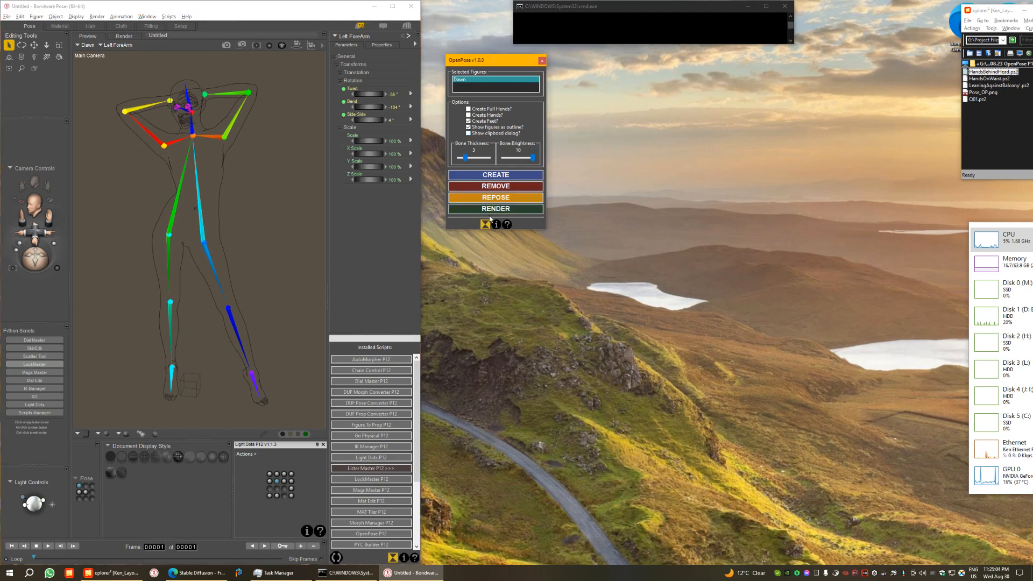
Dock the OpenPose script window above the Left ForeArm parameters in Poser and shorten its selected figures area.
left_click_drag(487, 61, 369, 57)
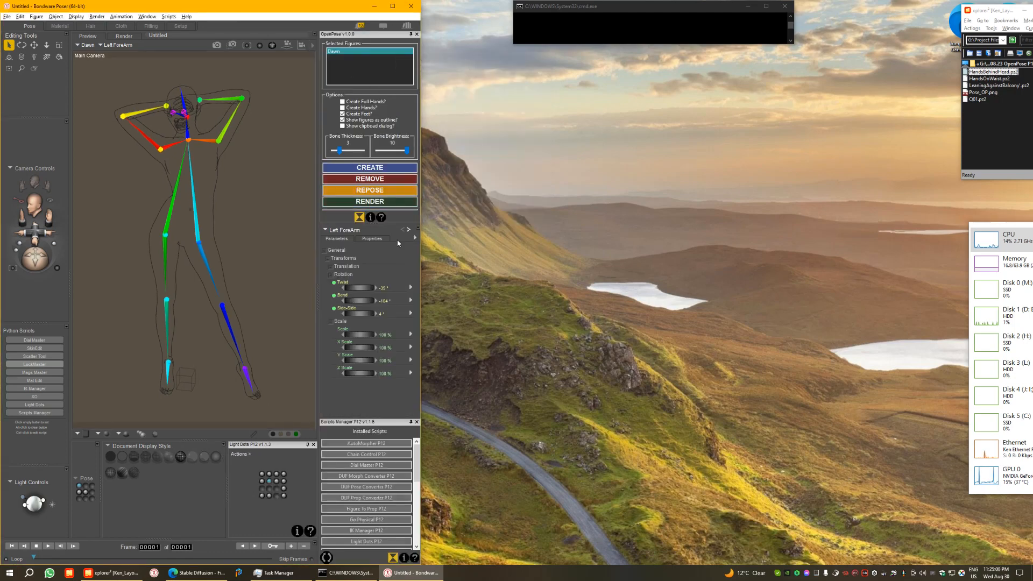
left_click_drag(394, 223, 394, 202)
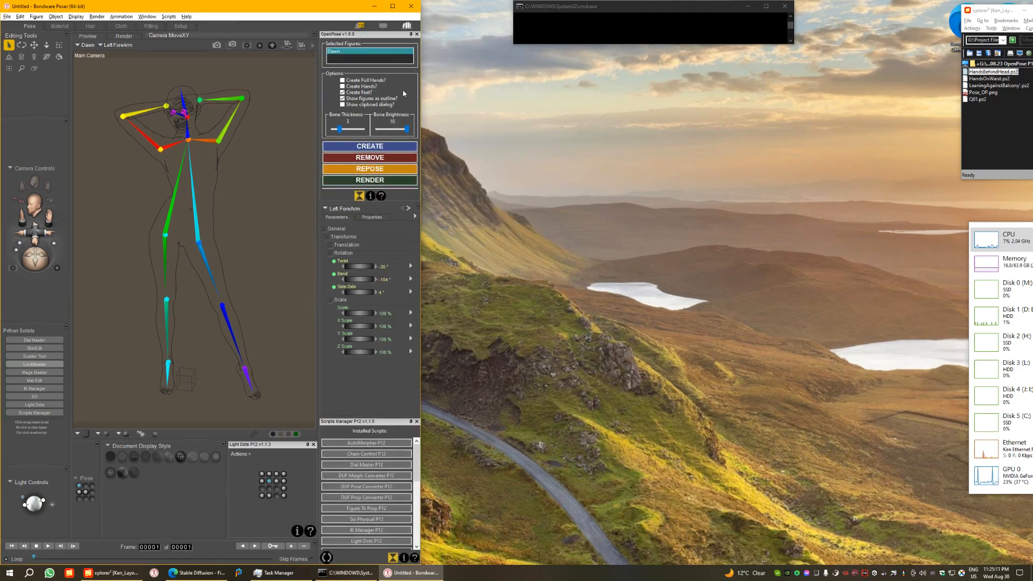
Switch to Stable Diffusion and paste the rendered skeleton as the single image of ControlNet Unit 0.
left_click(197, 573)
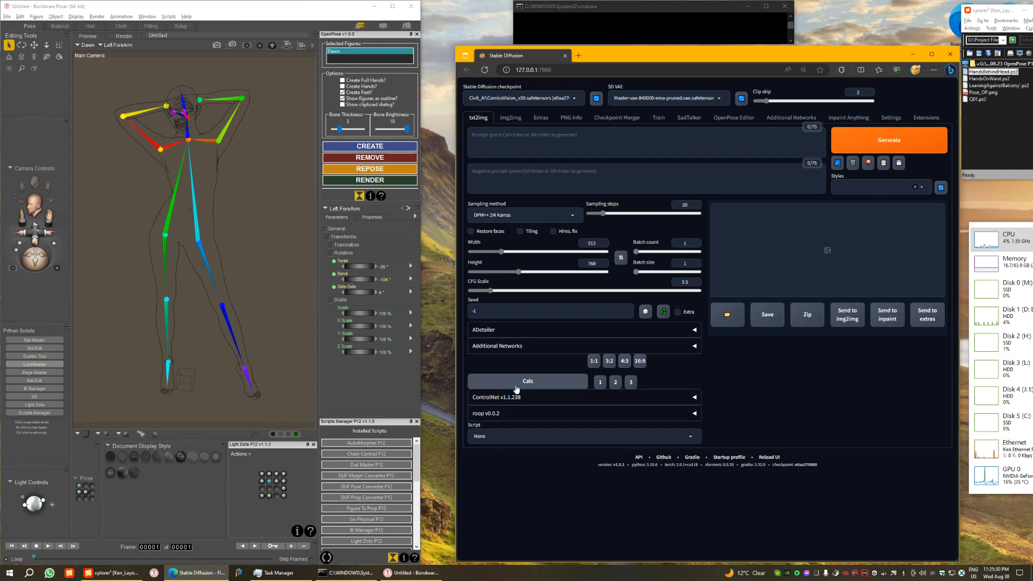
left_click(491, 400)
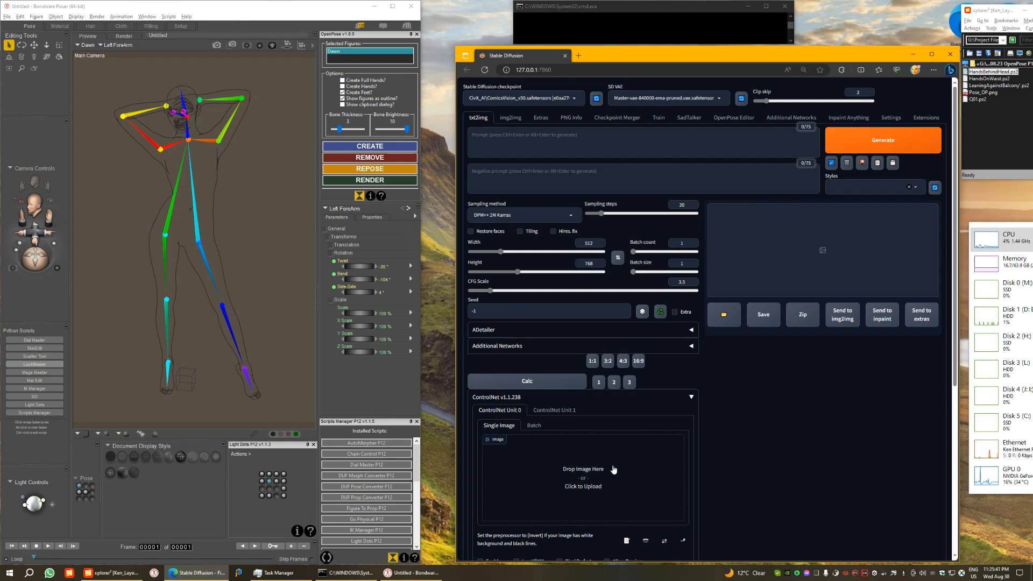
key("ctrl+v")
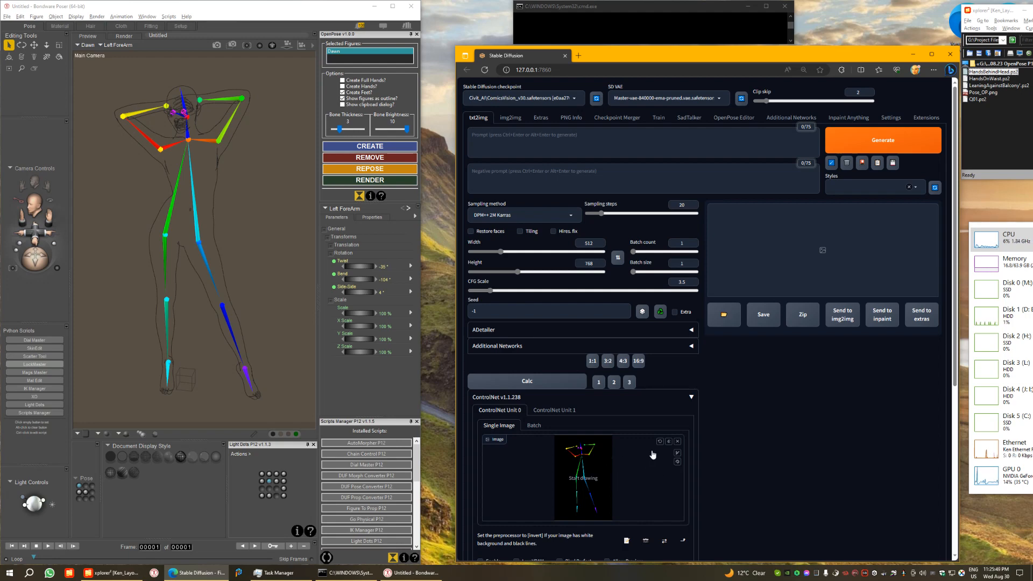
Enable ControlNet Unit 0 with Pixel Perfect, the OpenPose control type and the preprocessor set to none.
scroll(652, 454, "down", 5)
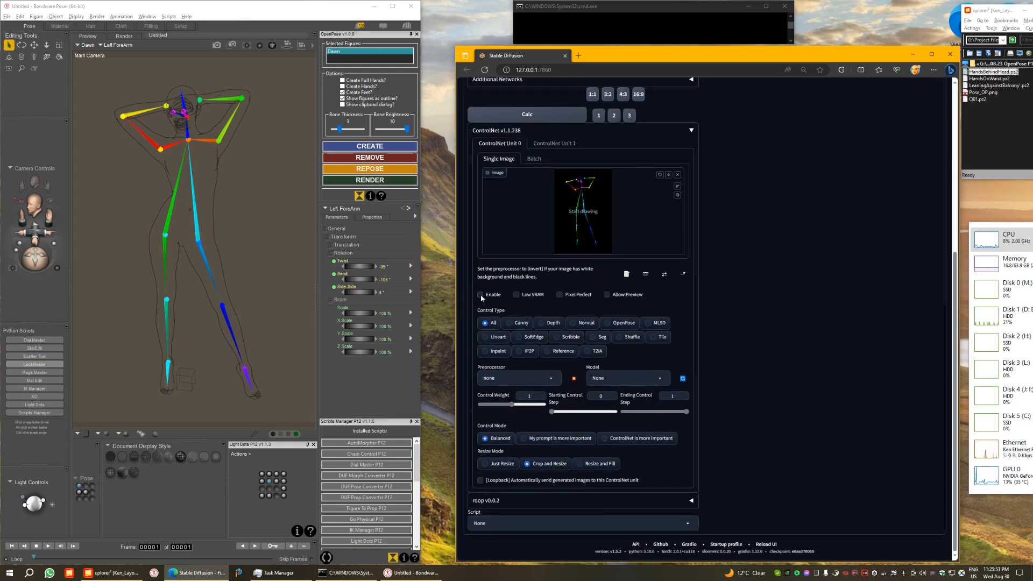
left_click(565, 296)
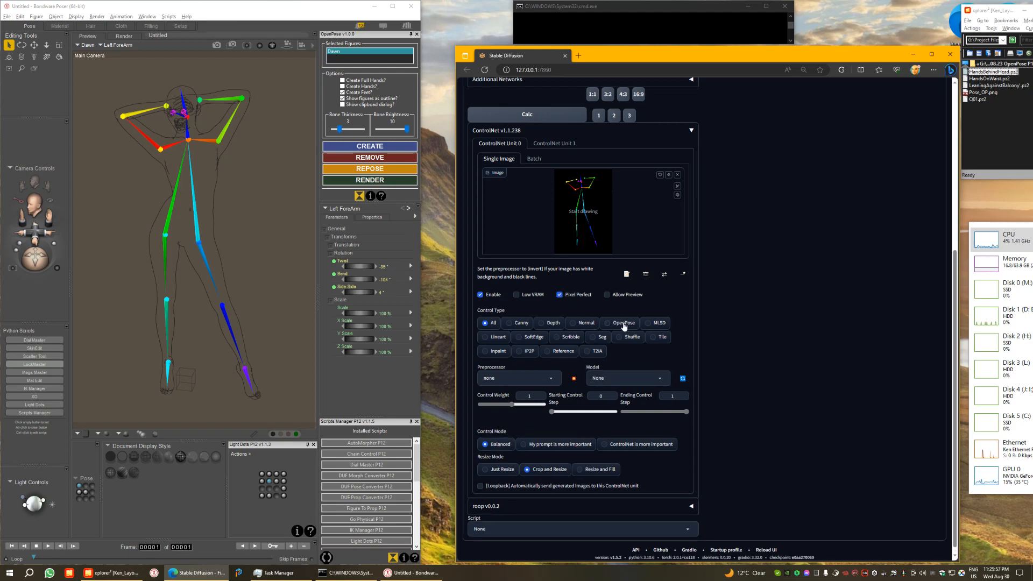
left_click(624, 325)
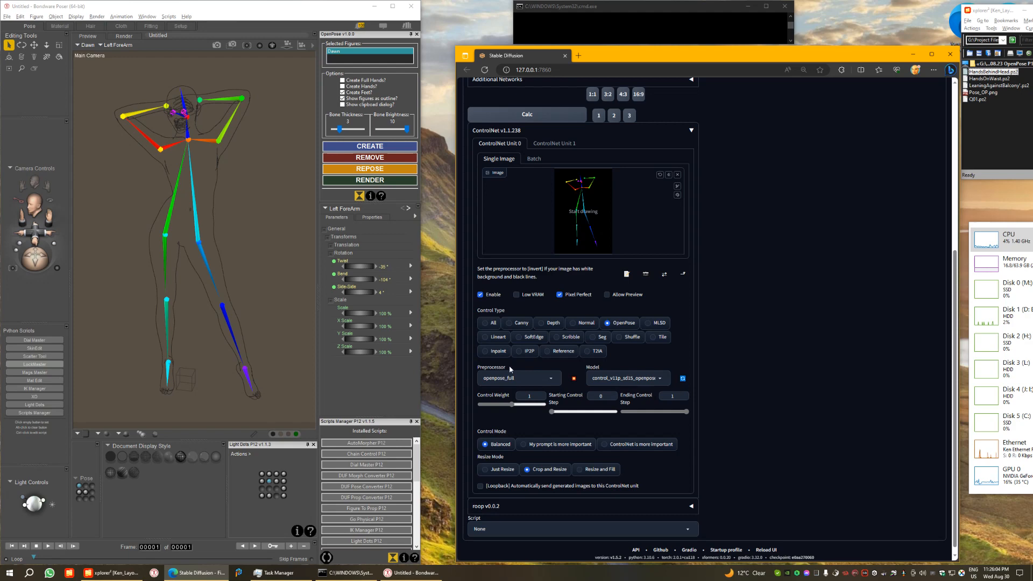
left_click(494, 381)
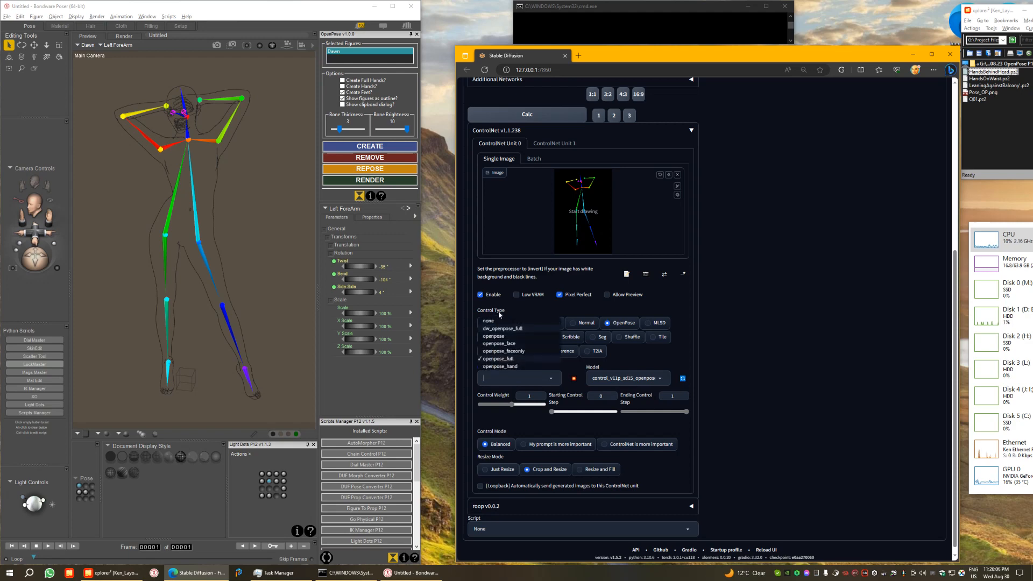
left_click(491, 324)
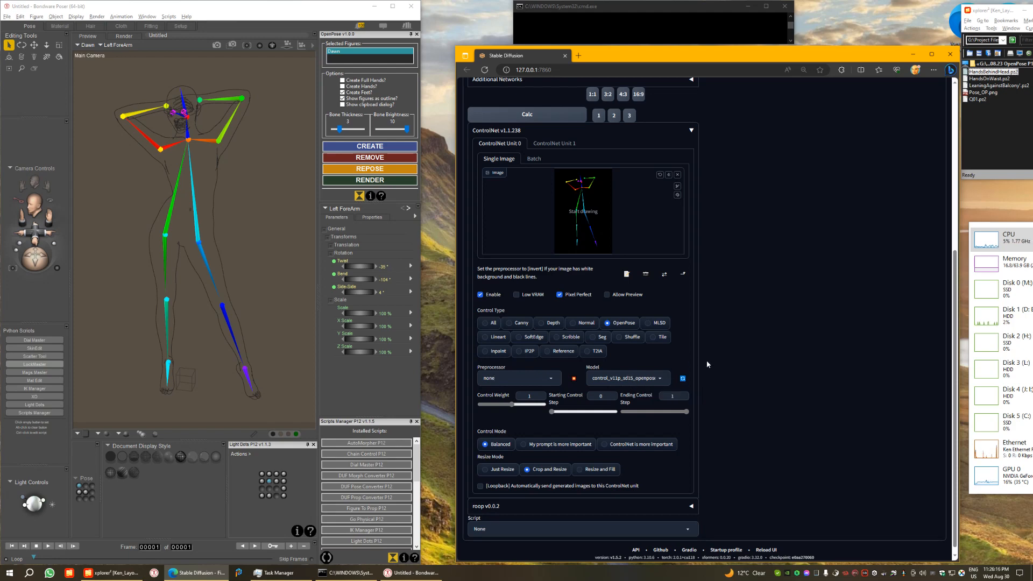
Fill the positive prompt with quality, face, hair and jewelry tags from masterpiece to looking_at_viewer, and select the saved negative-prompt style.
scroll(708, 364, "up", 5)
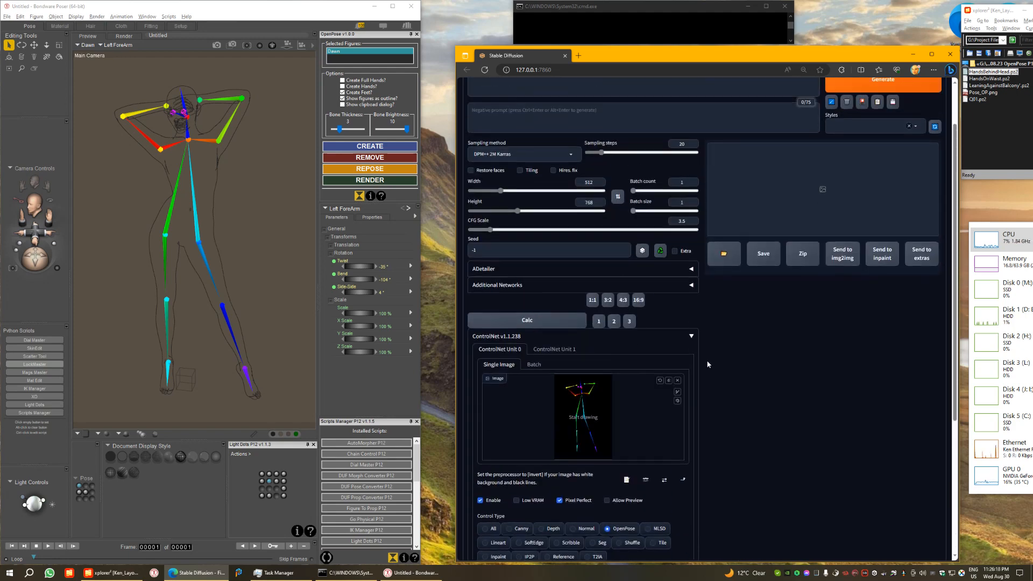
left_click(554, 149)
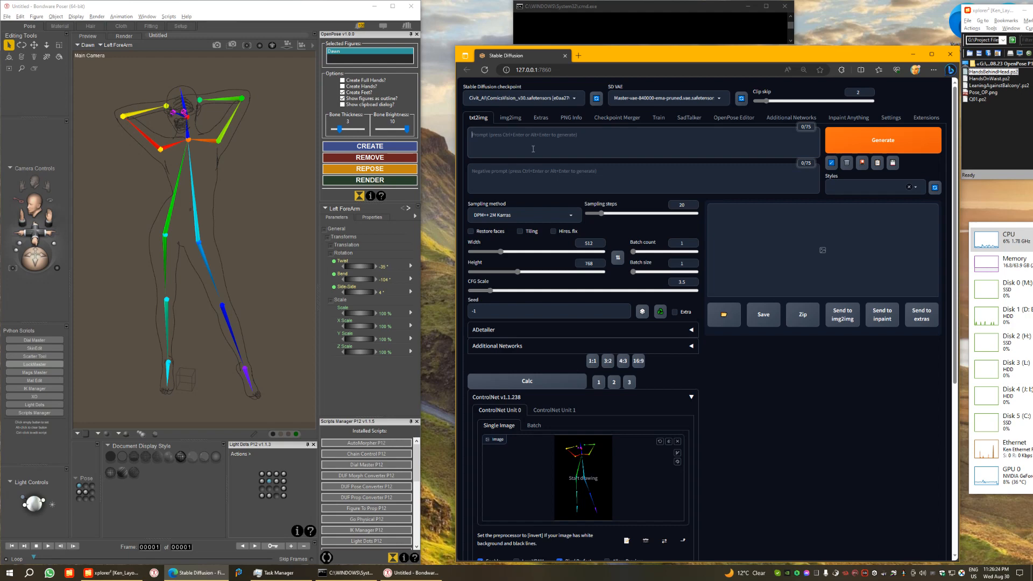
left_click(861, 188)
left_click(850, 207)
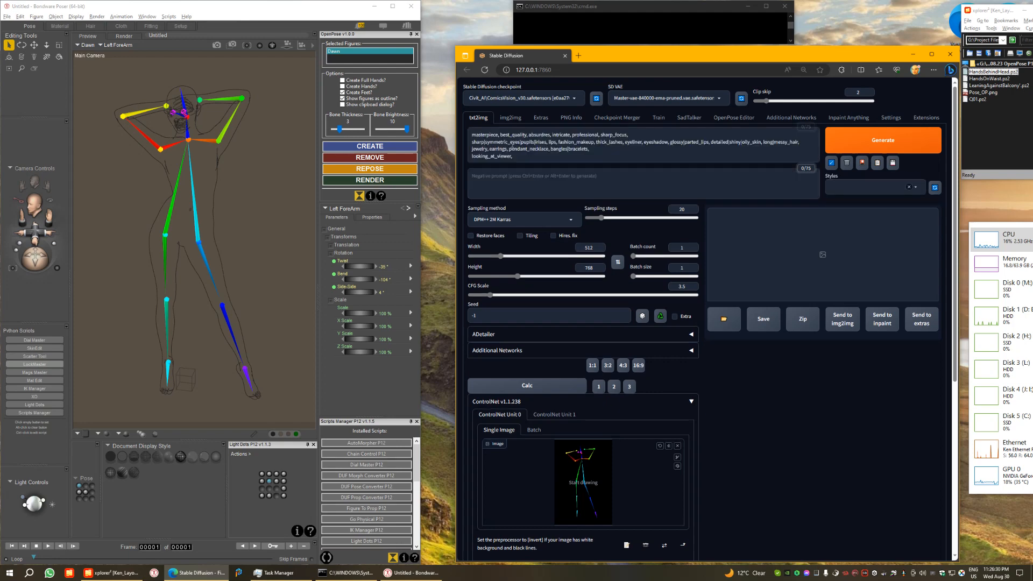
Place the text cursor inside the positive prompt for editing, in the line describing the eyes.
left_click(536, 150)
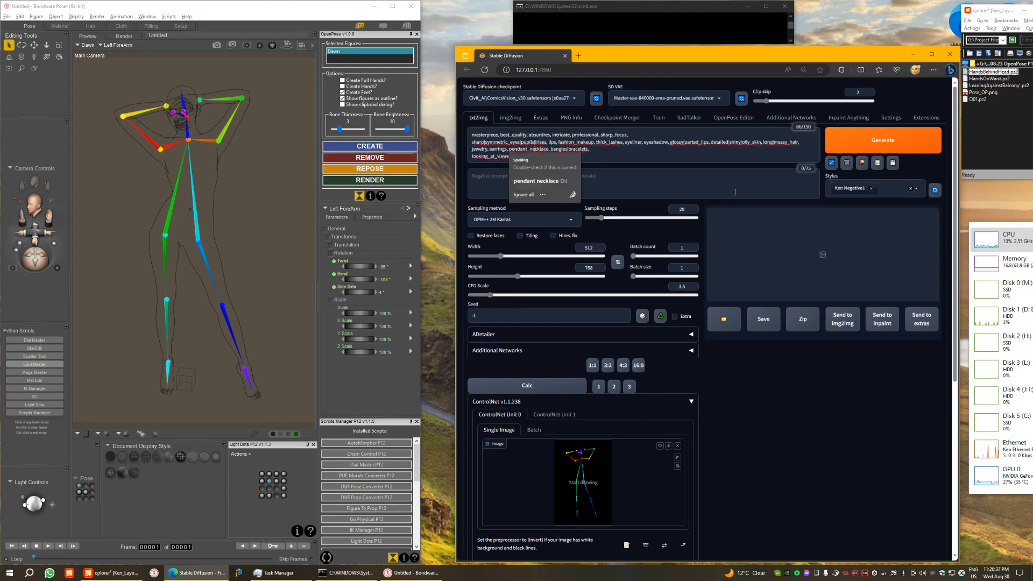
key("Up")
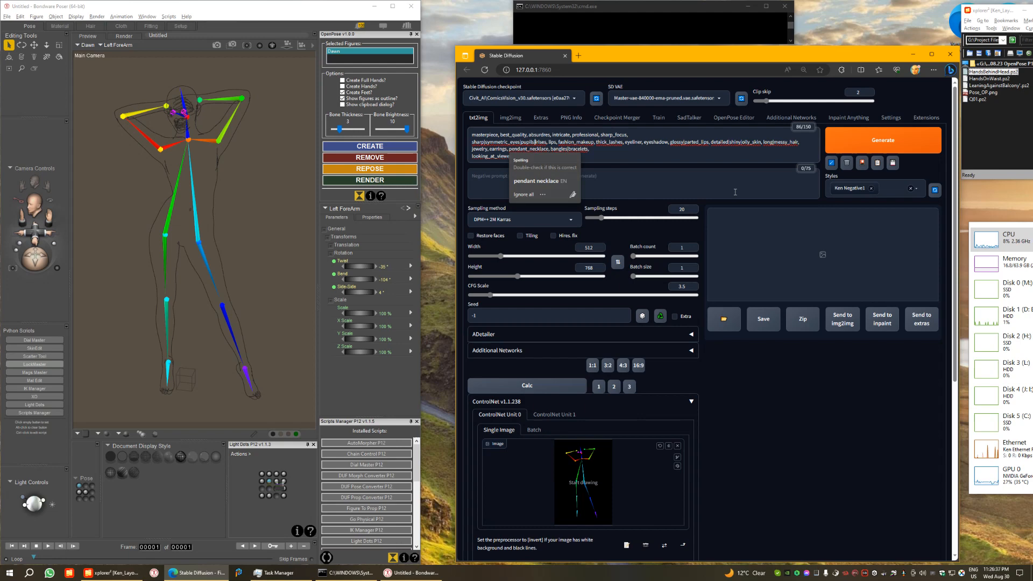